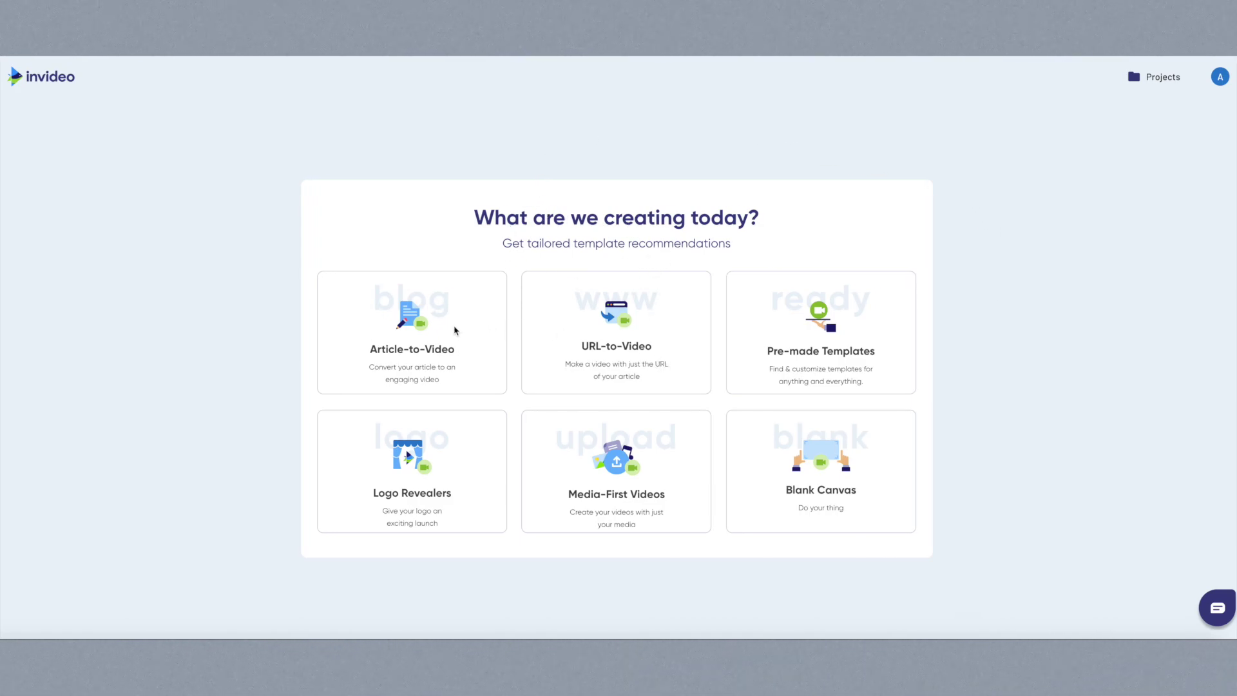
Open the pre-made template library and browse down to the Intro / Outro templates
{"action": "left_click", "coordinate": [831, 317]}
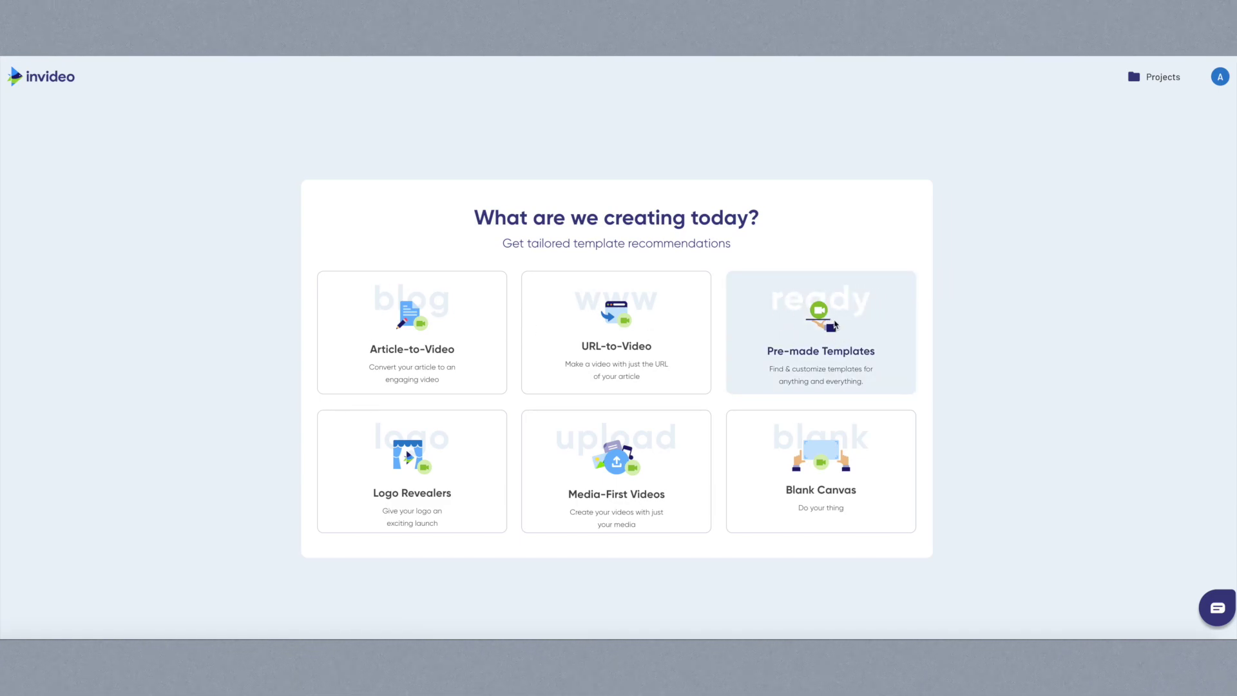
{"action": "scroll", "coordinate": [429, 312], "scroll_direction": "down", "scroll_amount": 2}
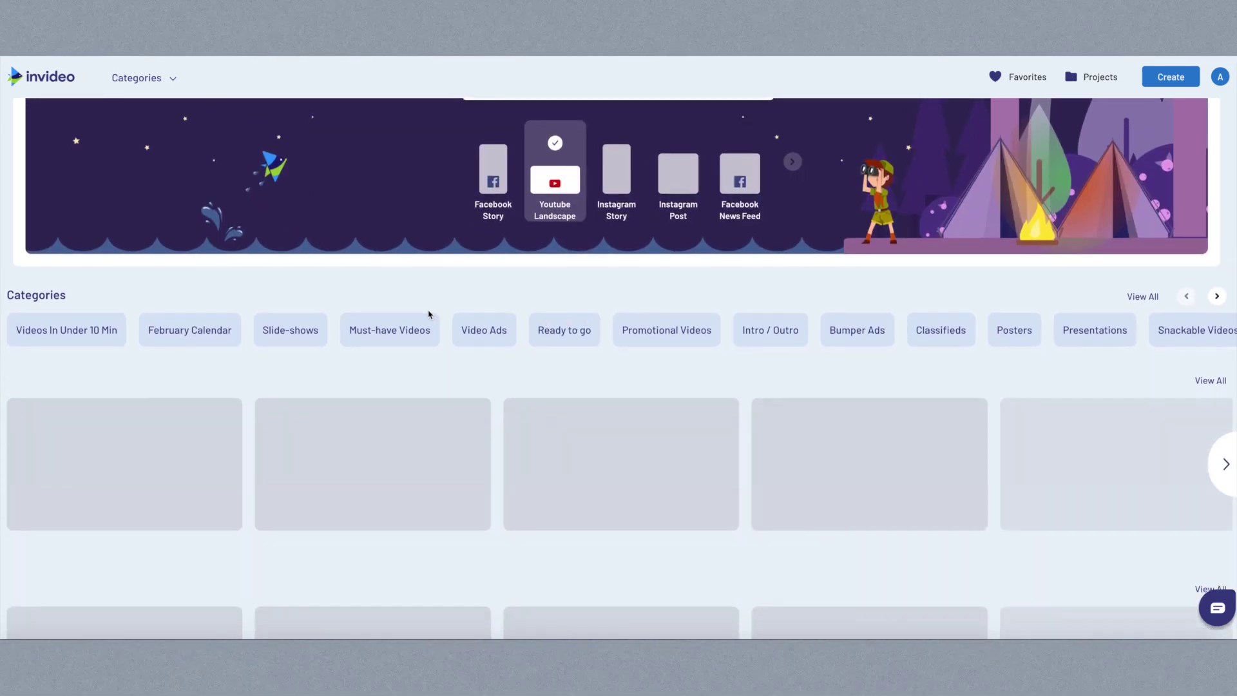
{"action": "scroll", "coordinate": [544, 268], "scroll_direction": "up", "scroll_amount": 2}
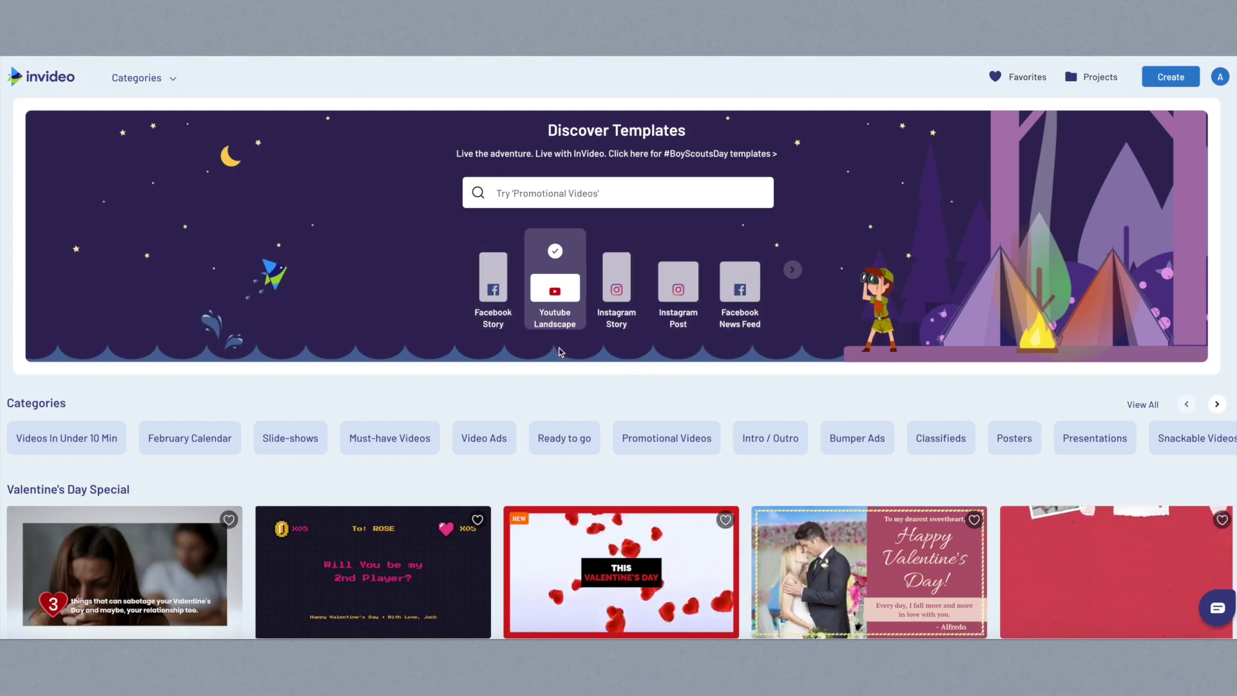
{"action": "scroll", "coordinate": [747, 323], "scroll_direction": "down", "scroll_amount": 2}
{"action": "scroll", "coordinate": [747, 322], "scroll_direction": "down", "scroll_amount": 3}
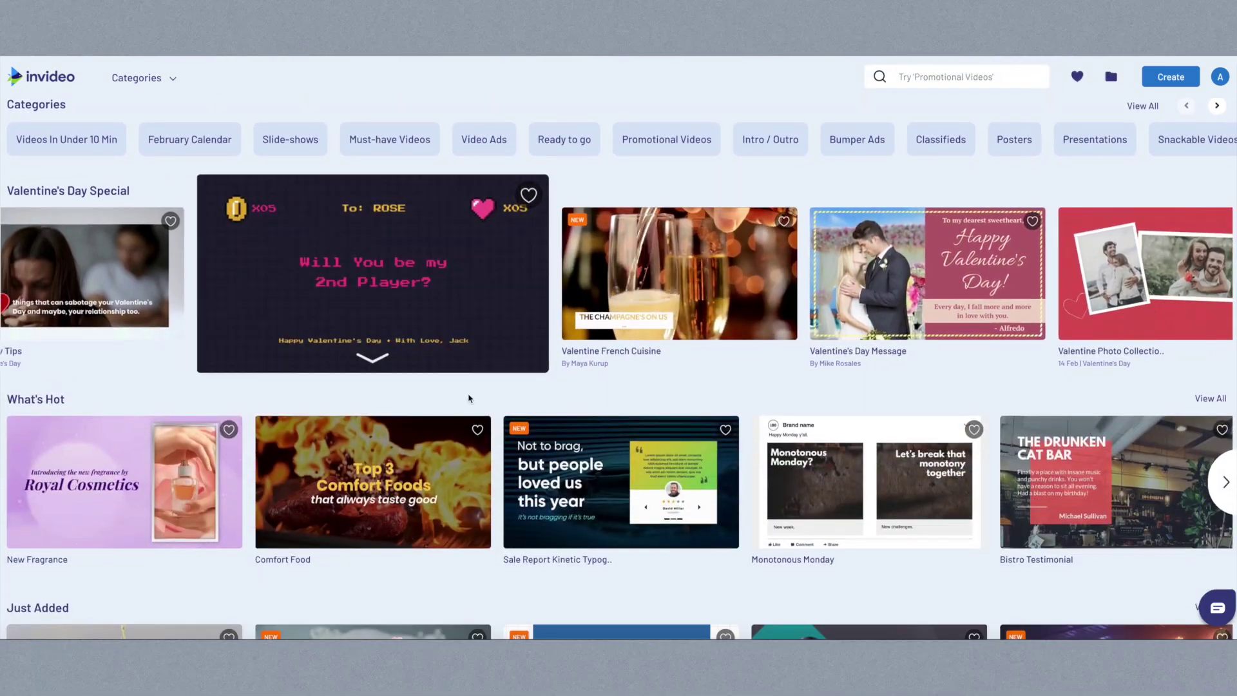
{"action": "scroll", "coordinate": [710, 394], "scroll_direction": "down", "scroll_amount": 3}
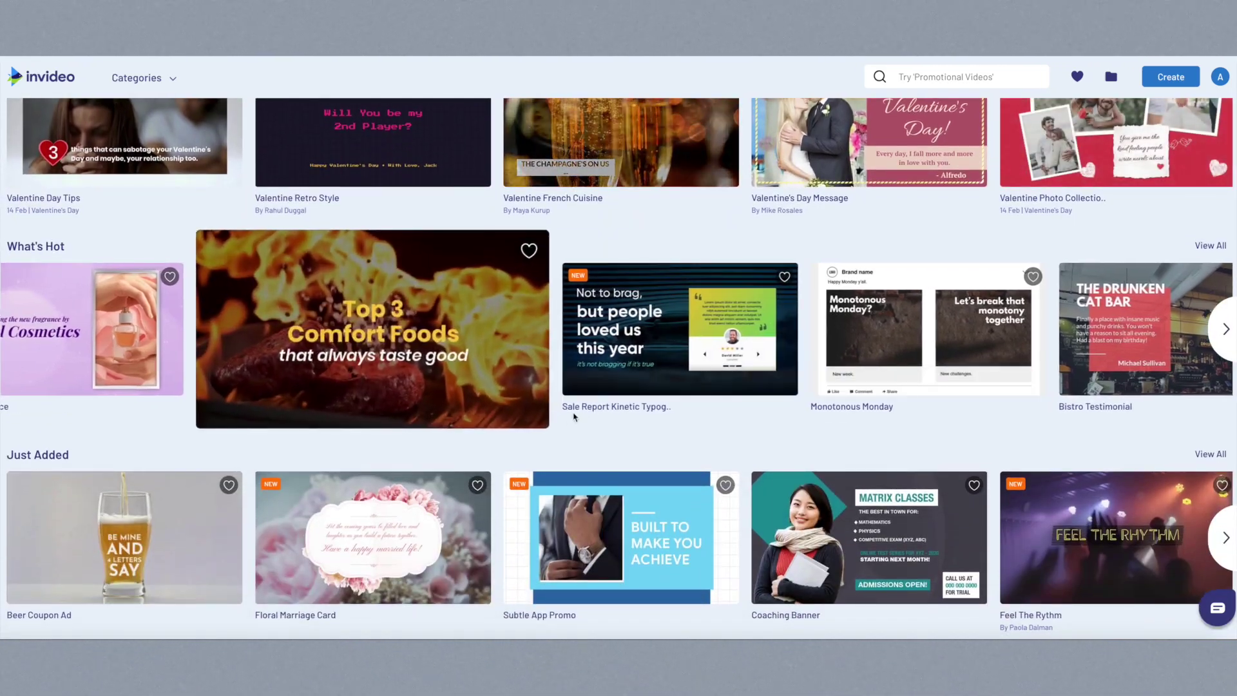
{"action": "scroll", "coordinate": [576, 438], "scroll_direction": "down", "scroll_amount": 10}
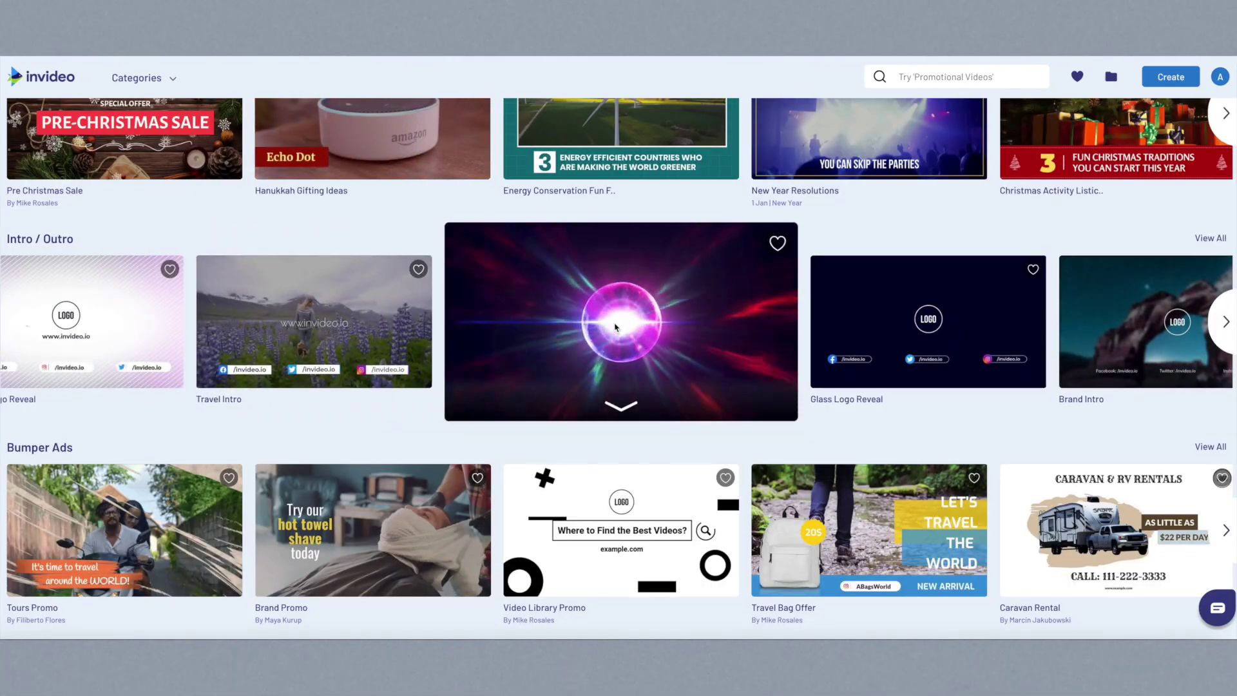
Start a wide (16:9) project from the Particles In Bubble Logo Reveal template
{"action": "left_click", "coordinate": [618, 404]}
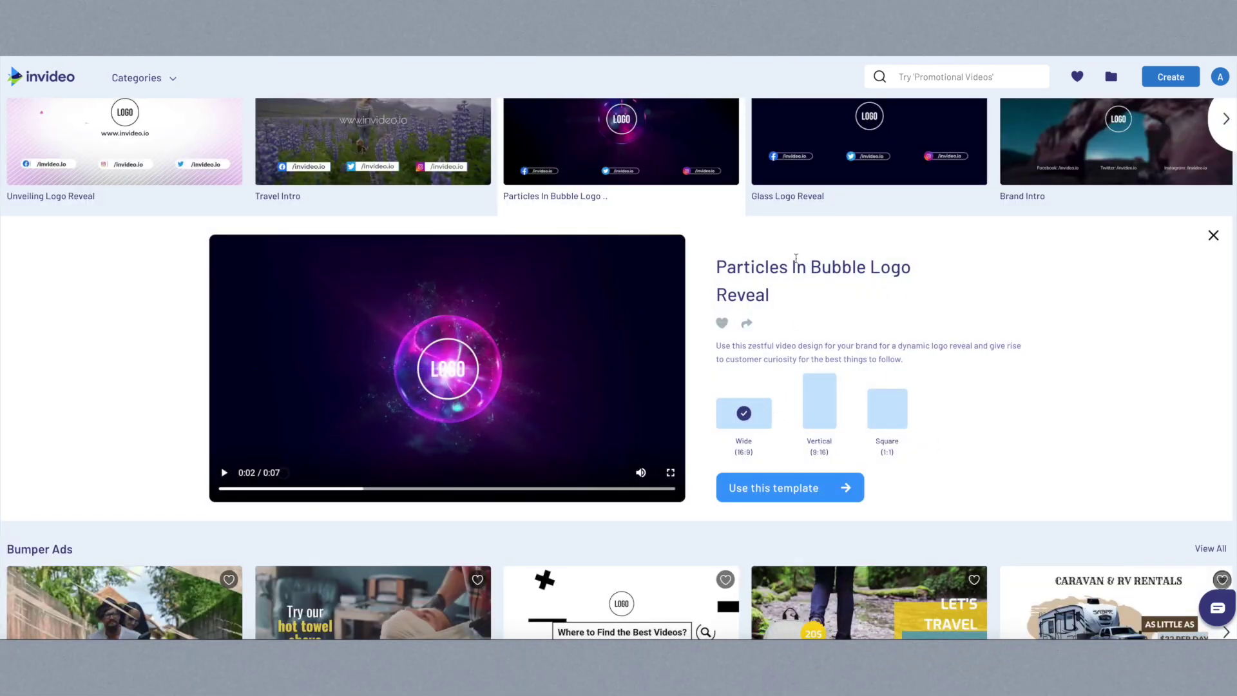
{"action": "scroll", "coordinate": [794, 397], "scroll_direction": "down", "scroll_amount": 1}
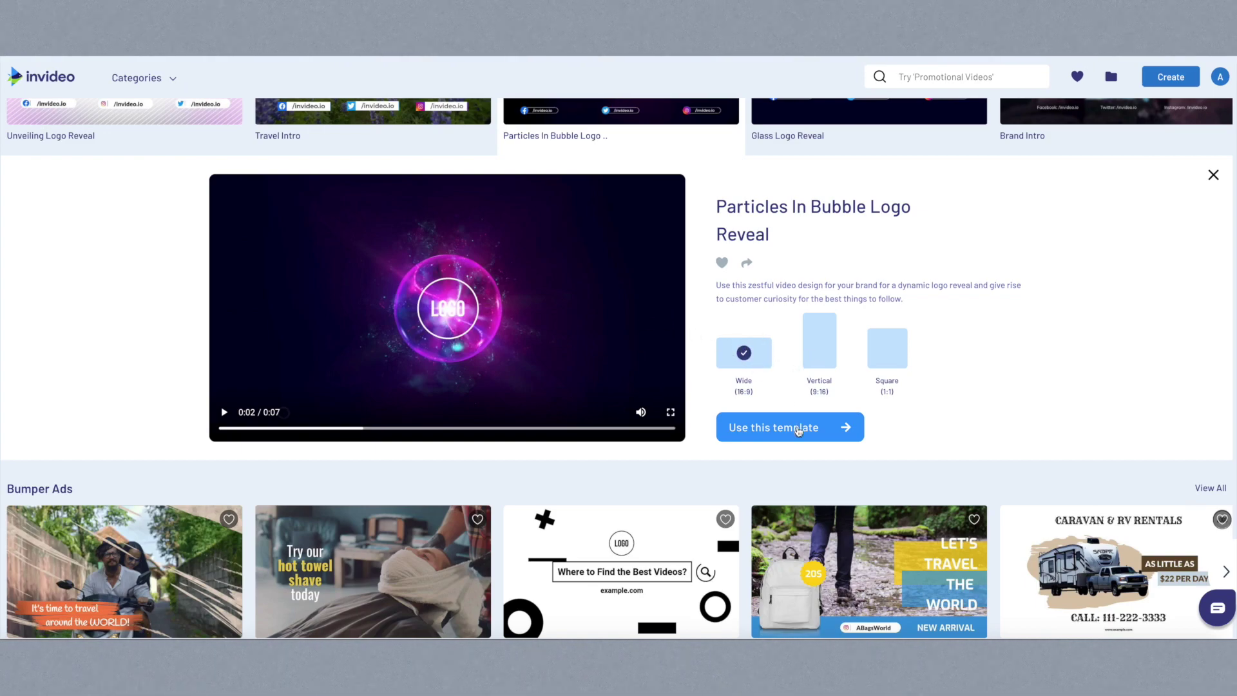
{"action": "left_click", "coordinate": [798, 429]}
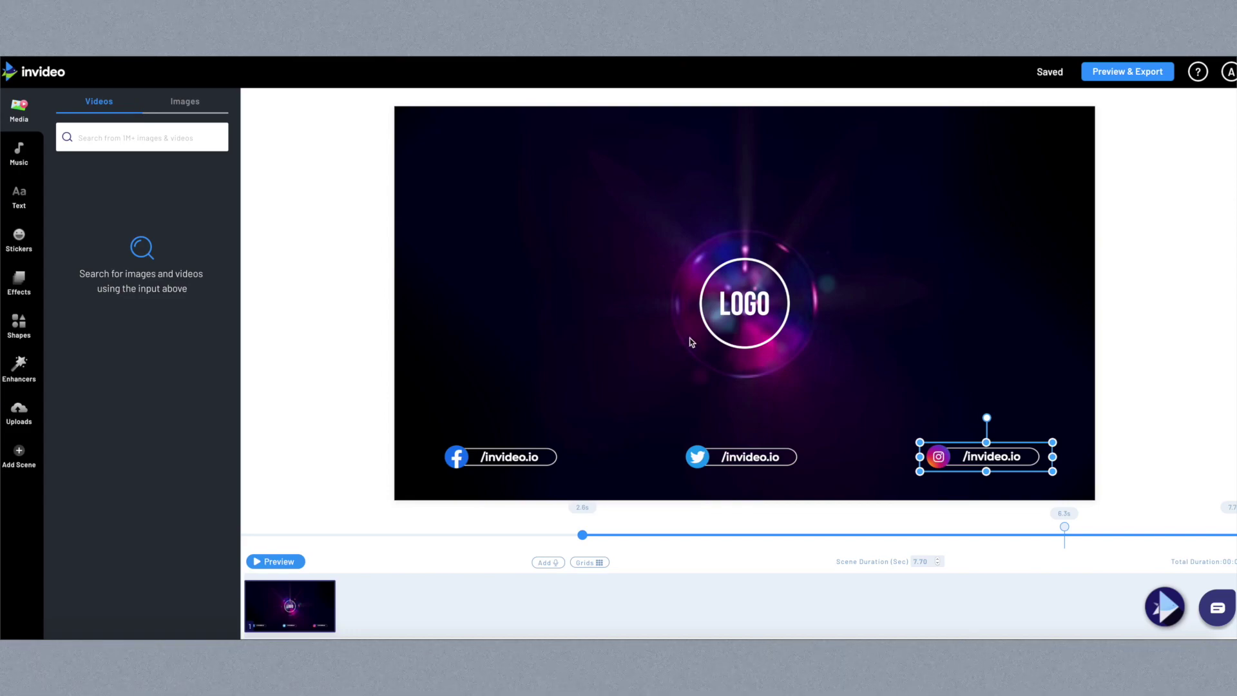
Delete the Facebook handle and reposition the Twitter and Instagram handles on either side below the logo
{"action": "left_click", "coordinate": [517, 459]}
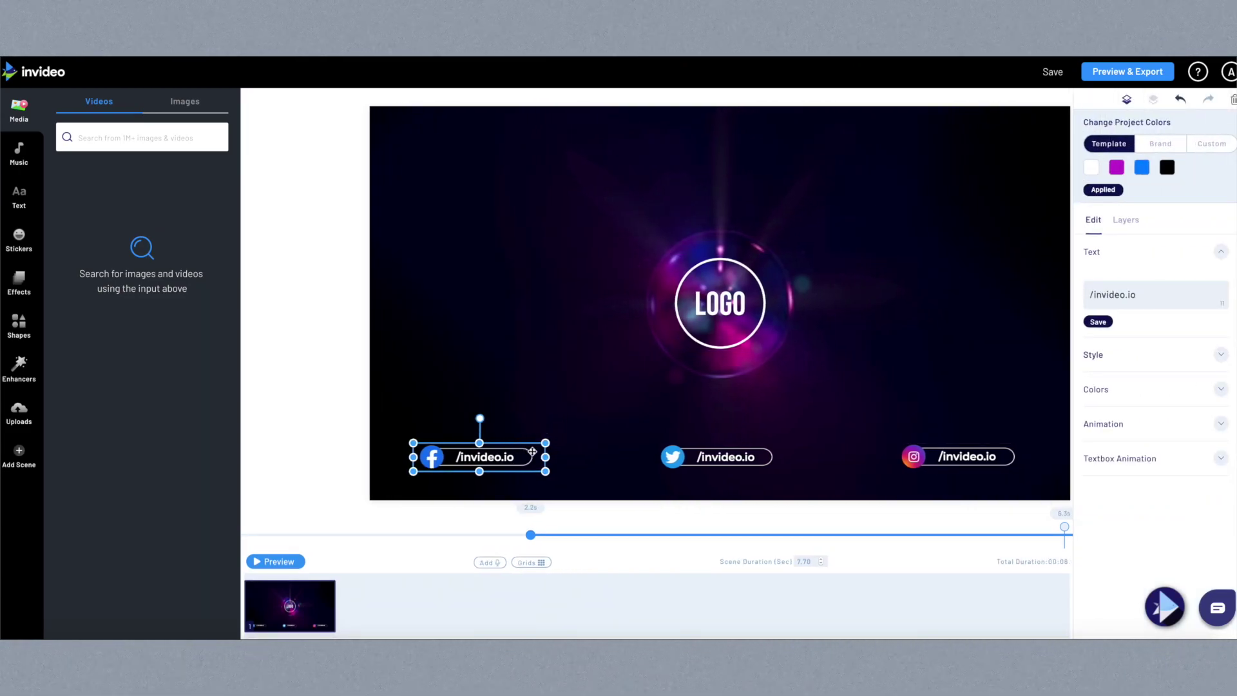
{"action": "left_click", "coordinate": [444, 454]}
{"action": "key", "text": "Delete"}
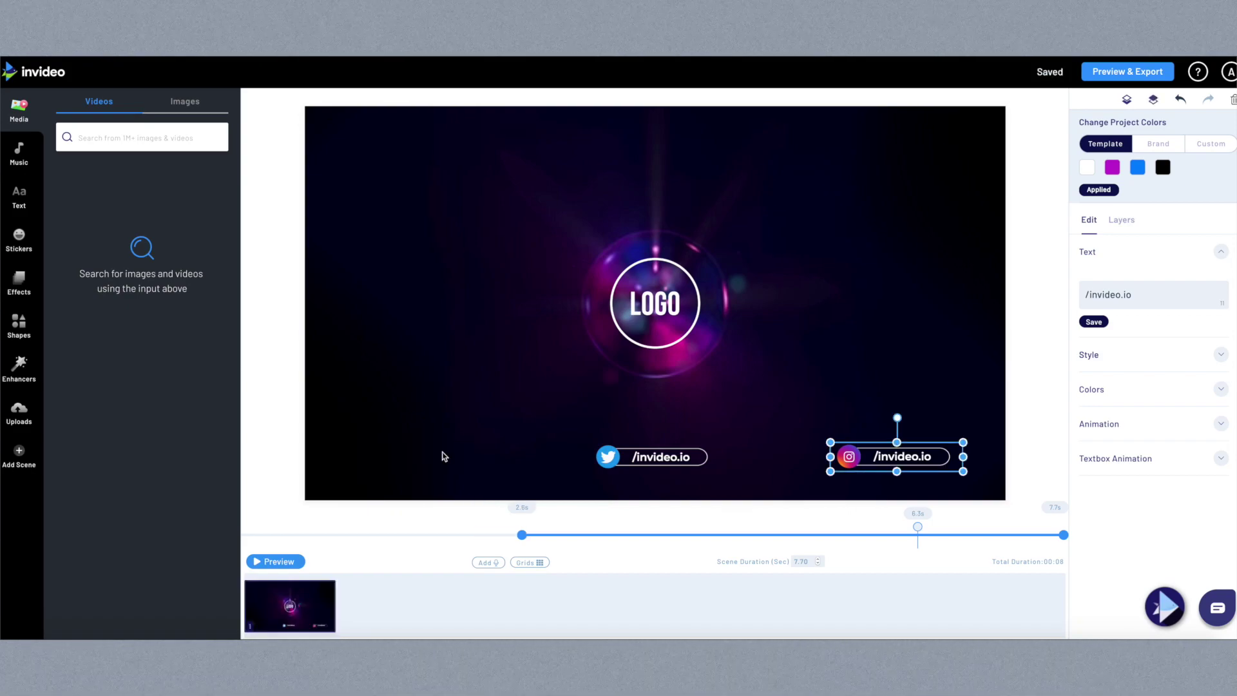
{"action": "left_click_drag", "start_coordinate": [645, 459], "coordinate": [467, 459]}
{"action": "left_click_drag", "start_coordinate": [862, 457], "coordinate": [784, 456]}
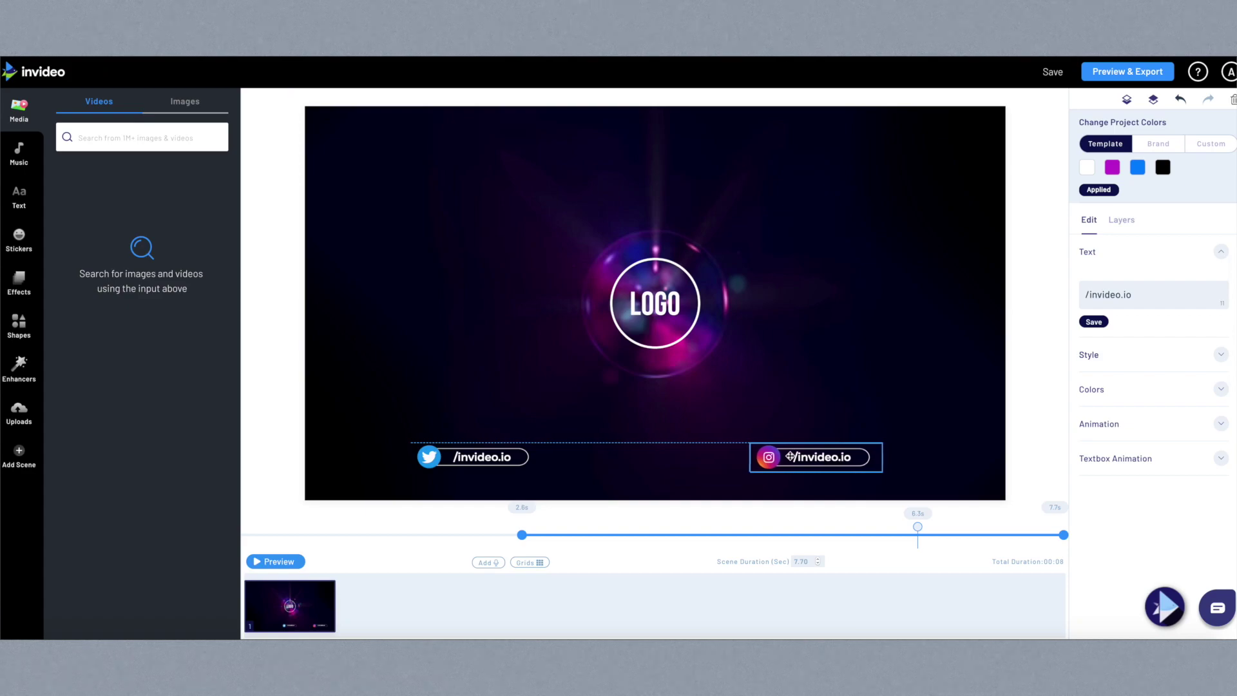
Change the text of the Twitter handle to /iEditingX
{"action": "left_click", "coordinate": [460, 457]}
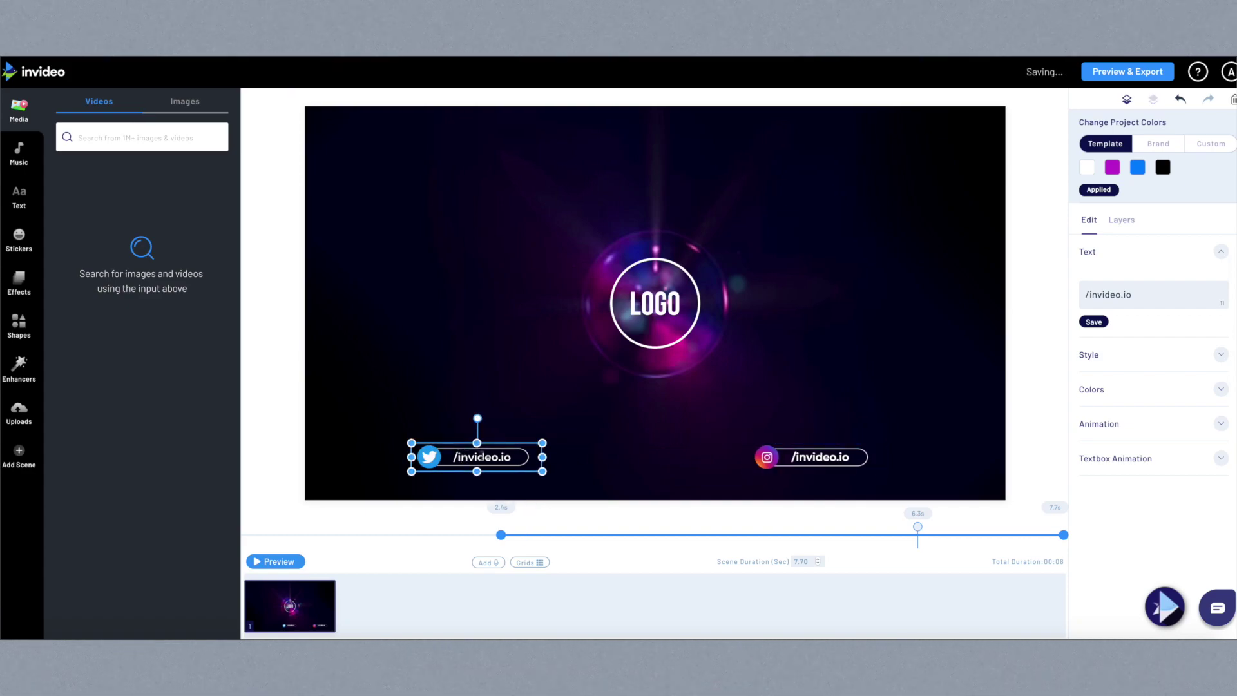
{"action": "left_click_drag", "start_coordinate": [516, 457], "coordinate": [462, 457]}
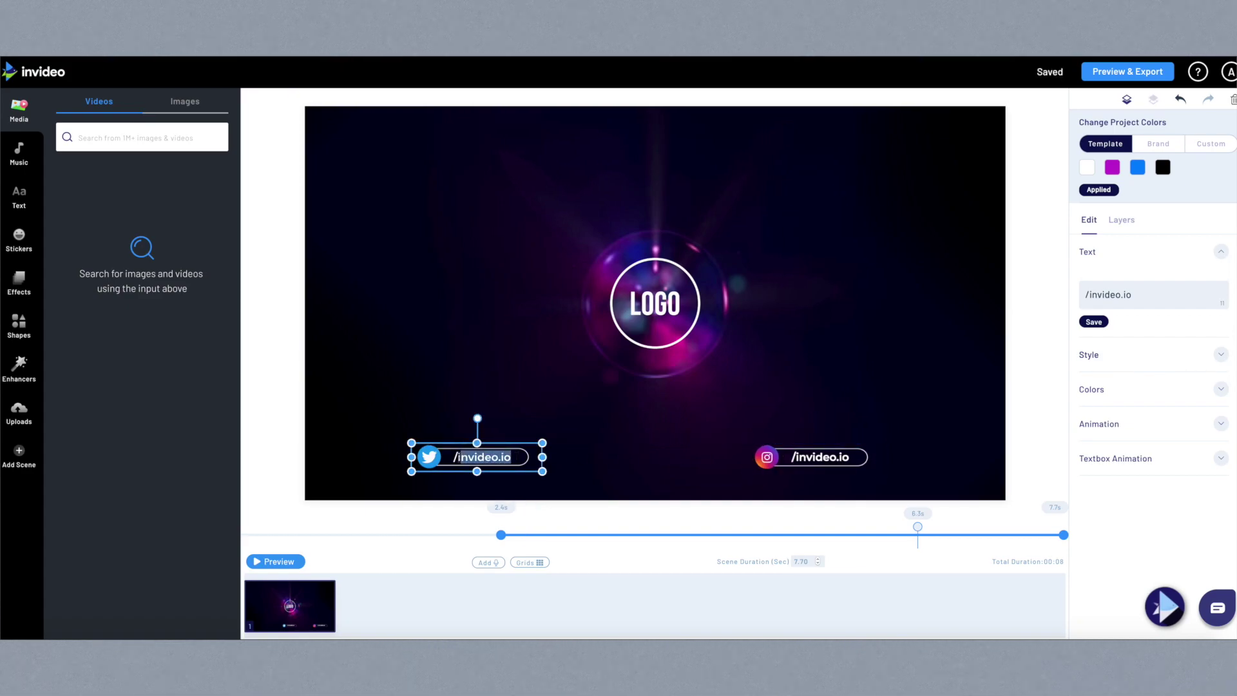
{"action": "key", "text": "BackSpace"}
{"action": "type", "text": "iEdt"}
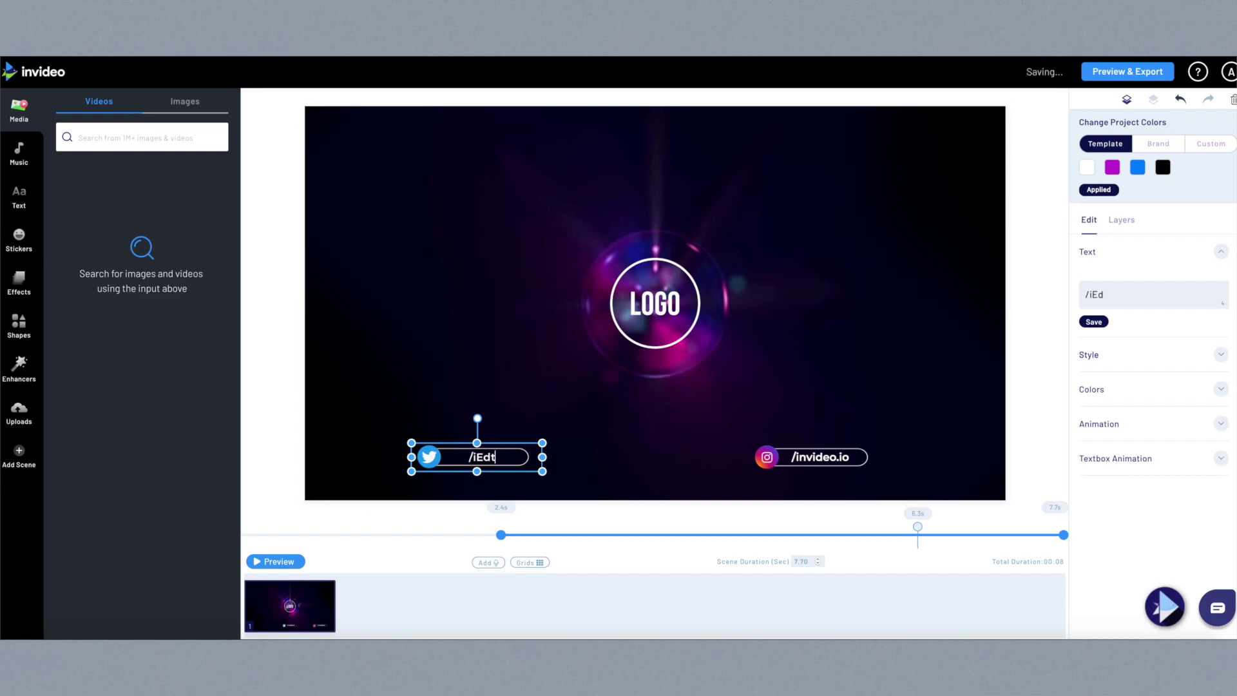
{"action": "type", "text": "it"}
{"action": "type", "text": "n"}
{"action": "key", "text": "BackSpace"}
{"action": "type", "text": "ingx"}
{"action": "key", "text": "BackSpace"}
{"action": "type", "text": "X"}
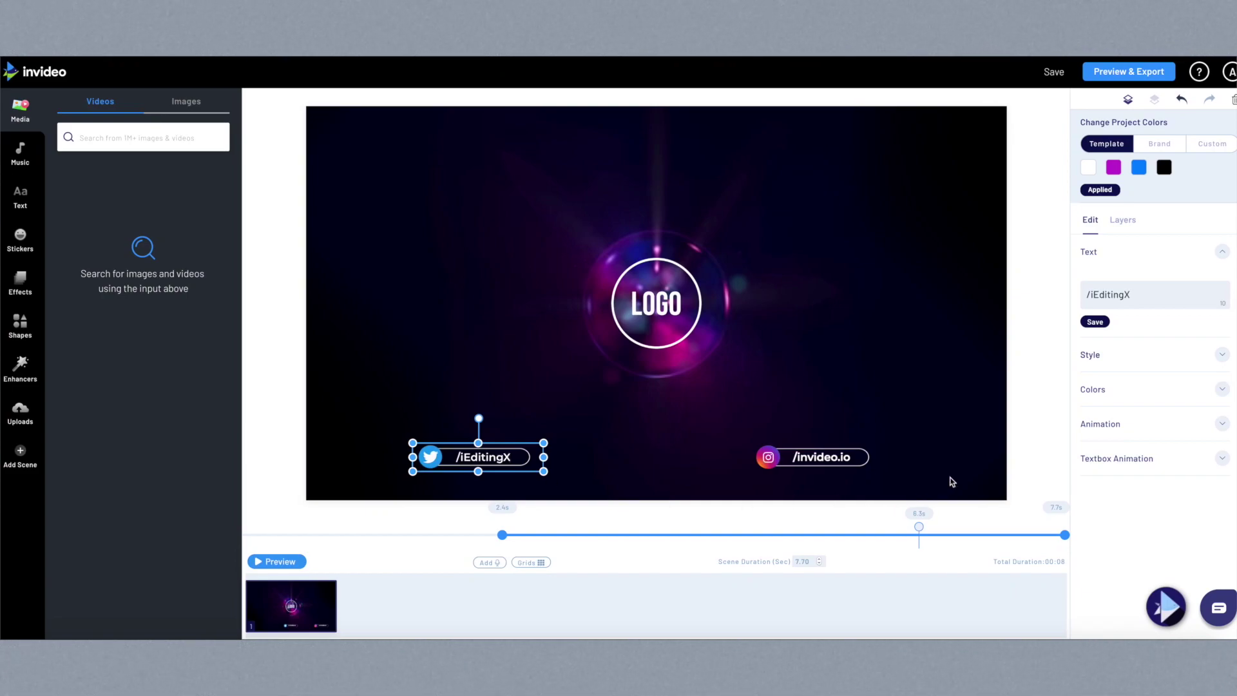
Change the text of the Instagram handle to /iEditingX
{"action": "left_click", "coordinate": [867, 457]}
{"action": "double_click", "coordinate": [862, 458]}
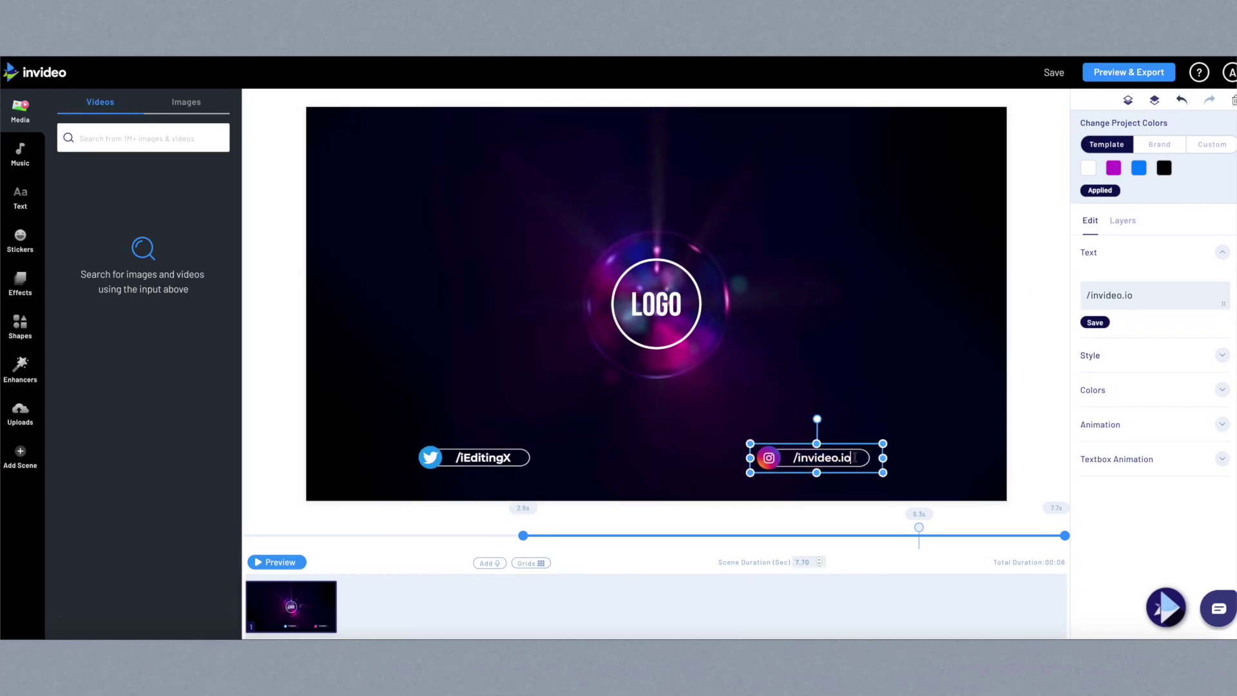
{"action": "type", "text": "/iEditingX"}
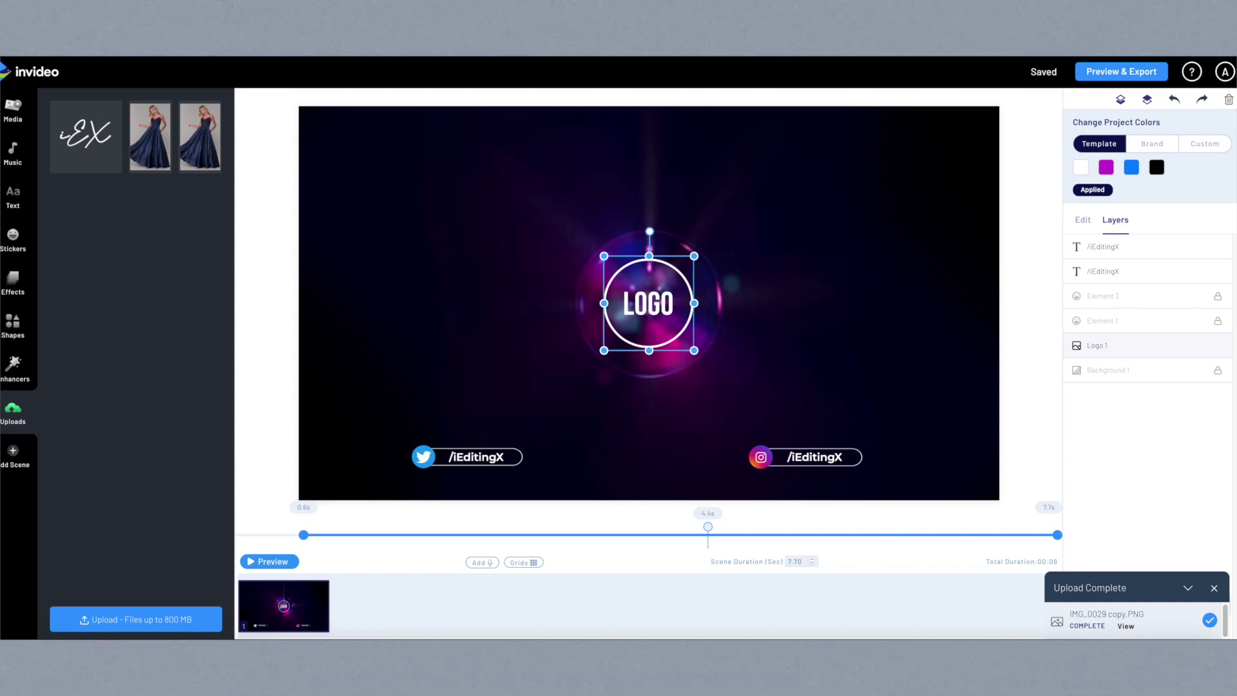
Upload the IMG_0029 copy.PNG logo image and use it to replace the LOGO placeholder inside the bubble
{"action": "left_click_drag", "start_coordinate": [1, 277], "coordinate": [129, 135]}
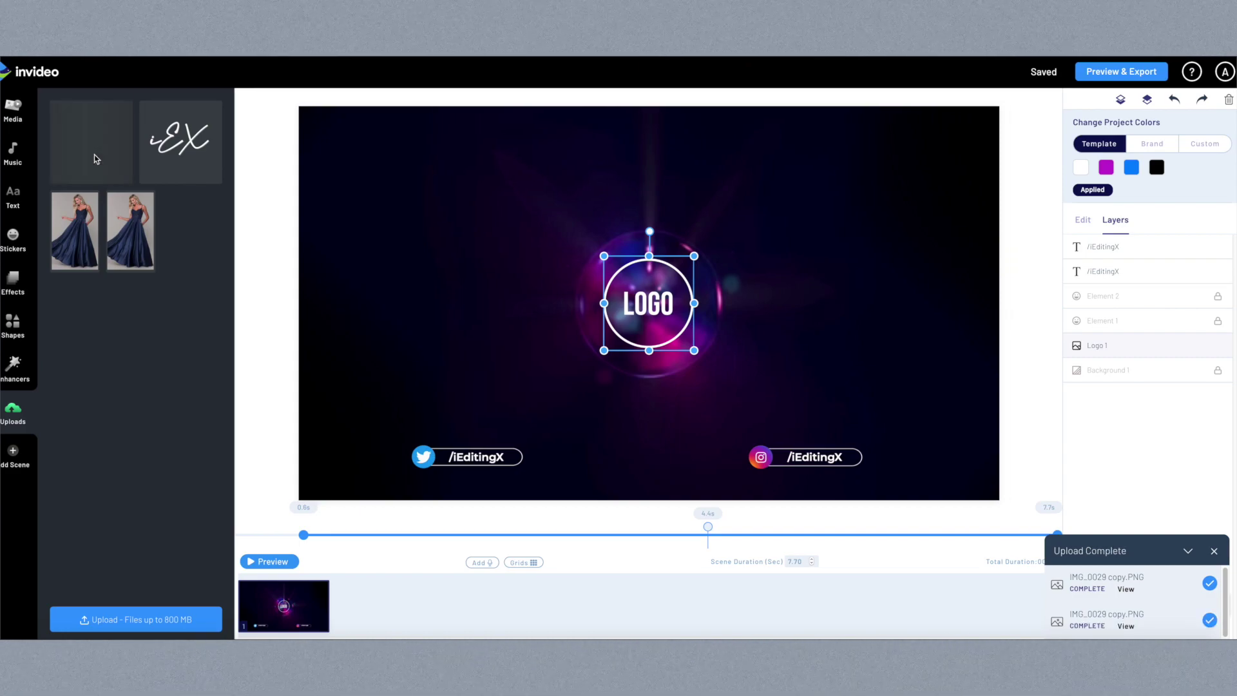
{"action": "left_click_drag", "start_coordinate": [95, 158], "coordinate": [645, 298]}
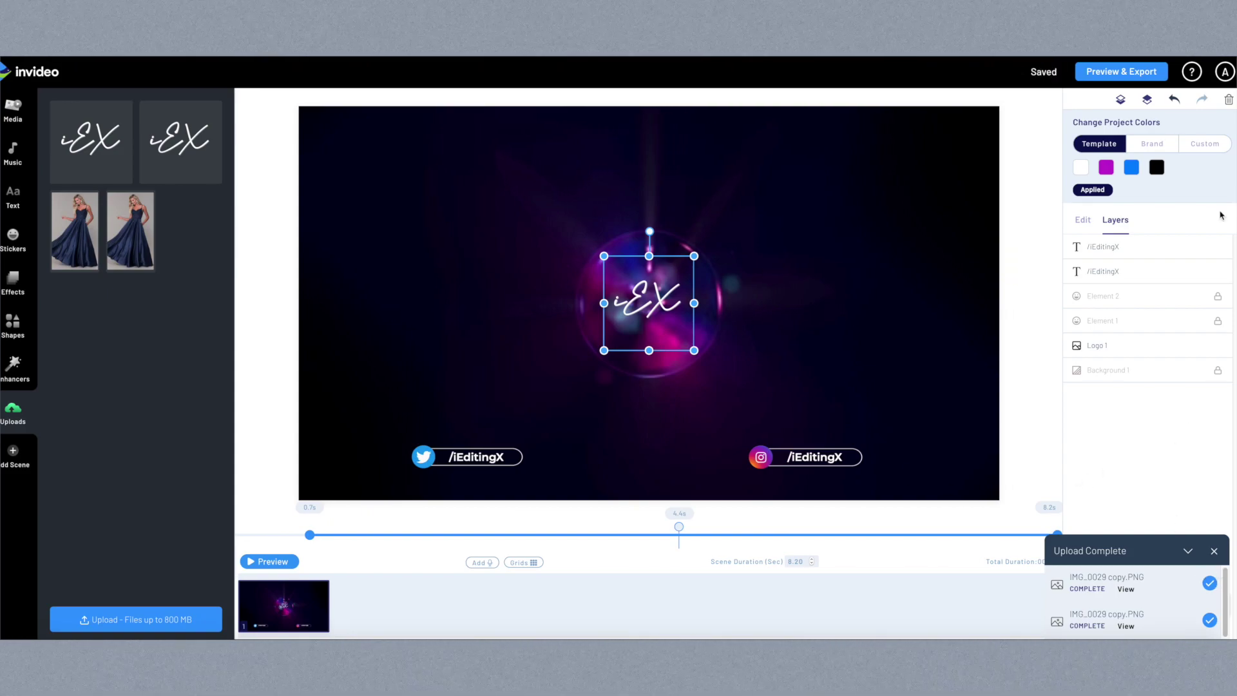
Dismiss the upload notification and play a preview of the scene
{"action": "left_click", "coordinate": [1028, 257]}
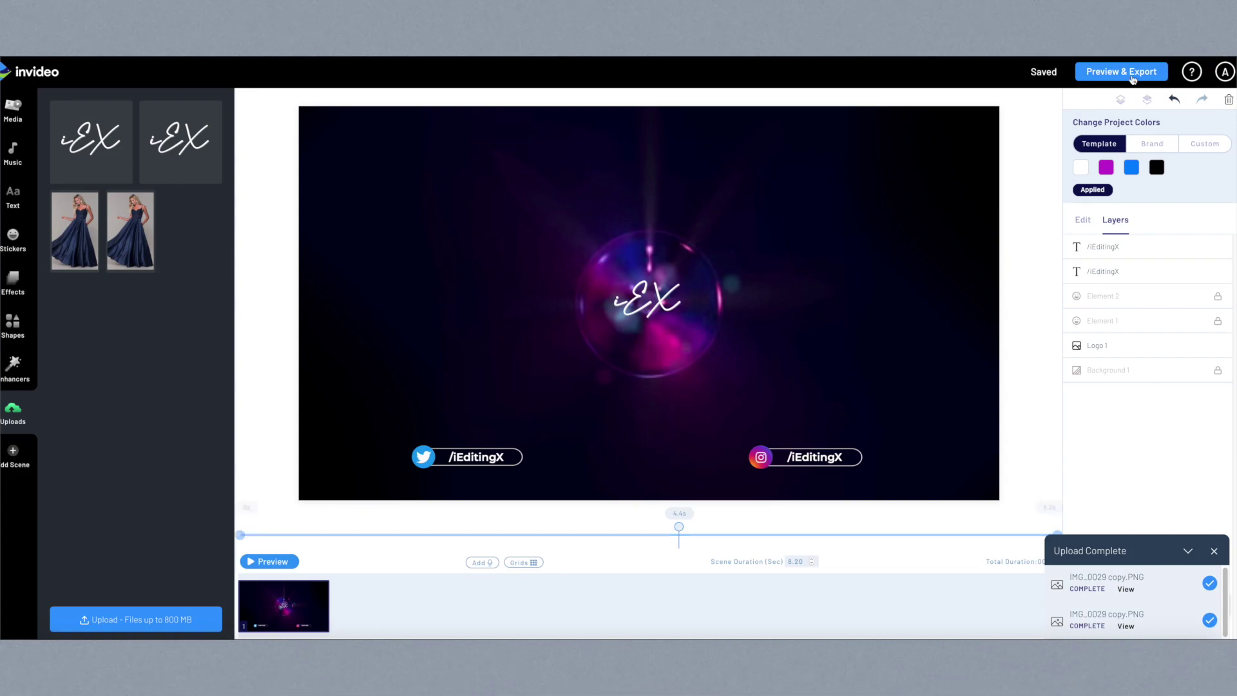
{"action": "left_click", "coordinate": [1214, 551]}
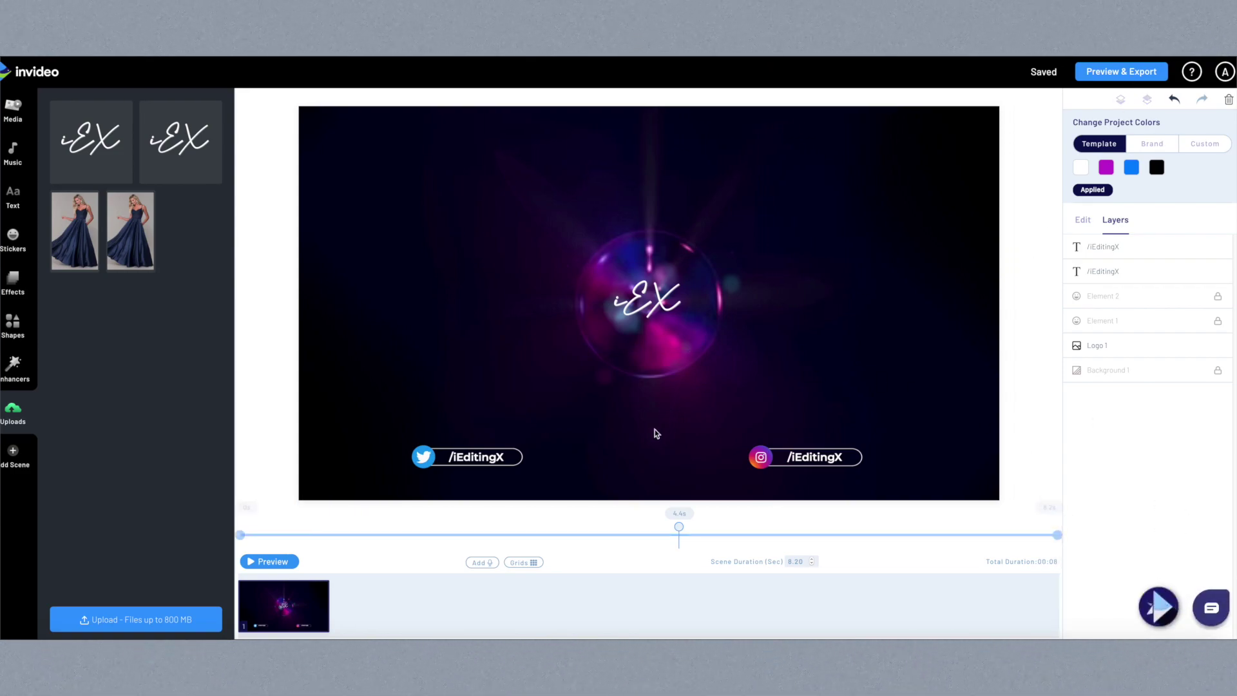
{"action": "left_click", "coordinate": [271, 560]}
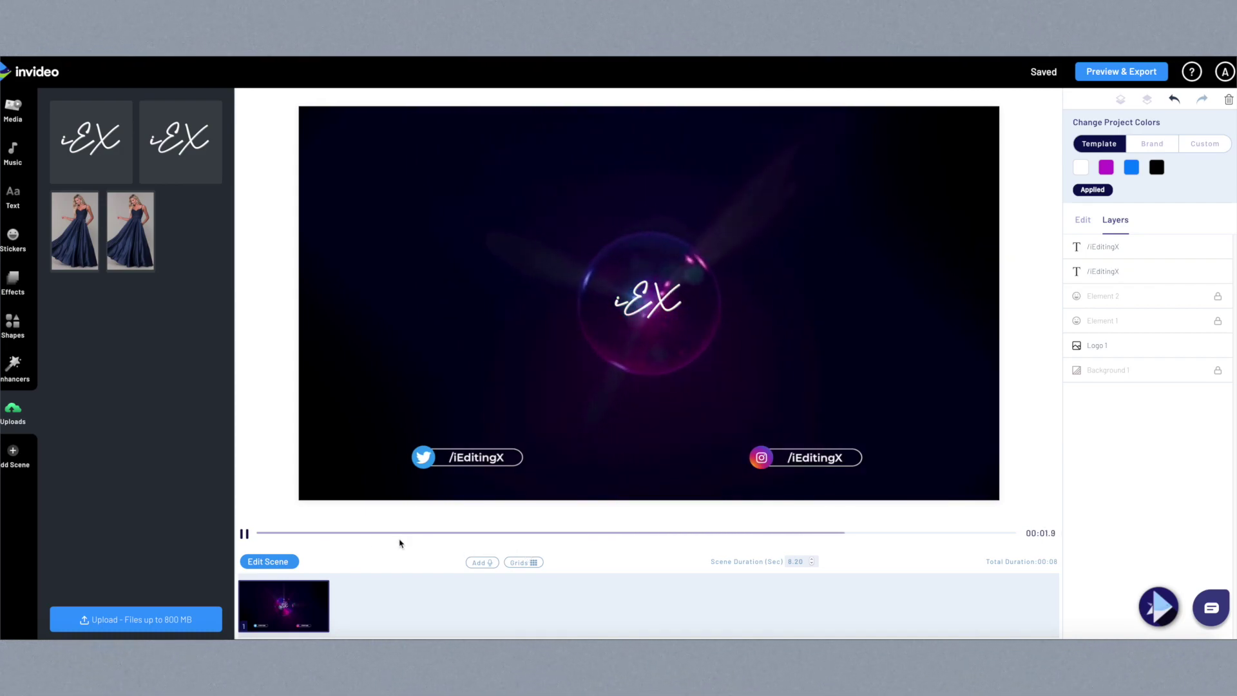
Enlarge the iEX logo slightly inside the bubble and proceed to the project's preview and export
{"action": "left_click", "coordinate": [675, 266]}
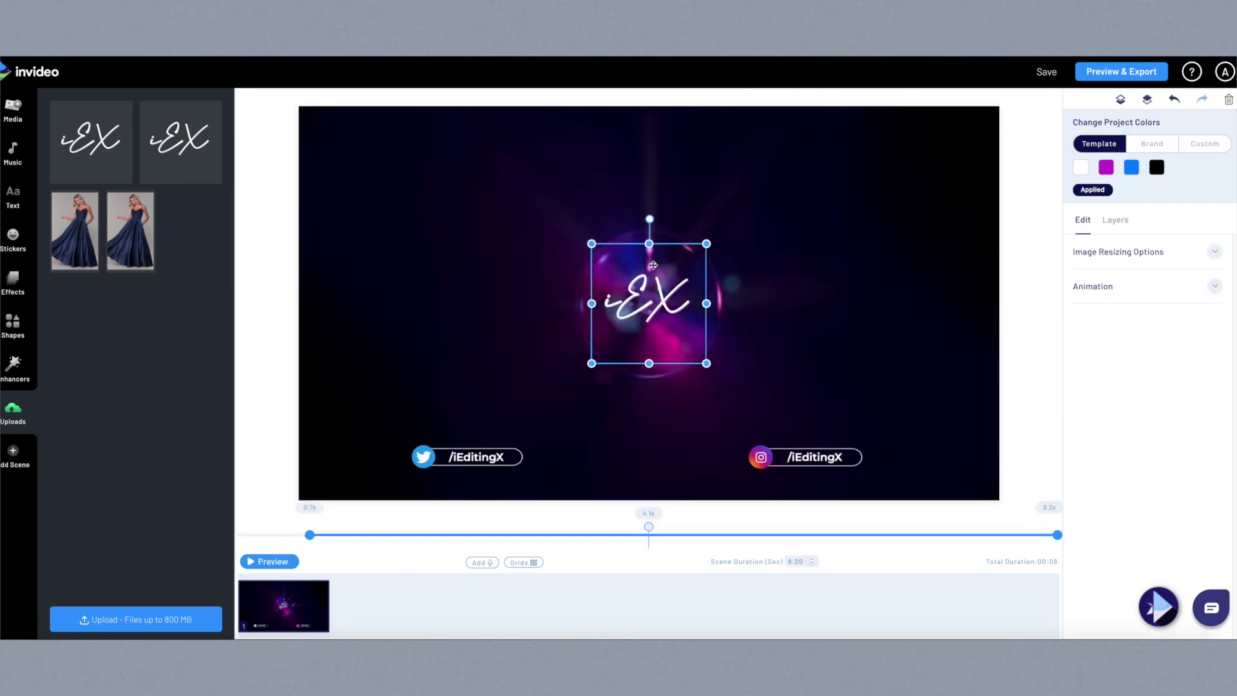
{"action": "left_click", "coordinate": [1126, 75]}
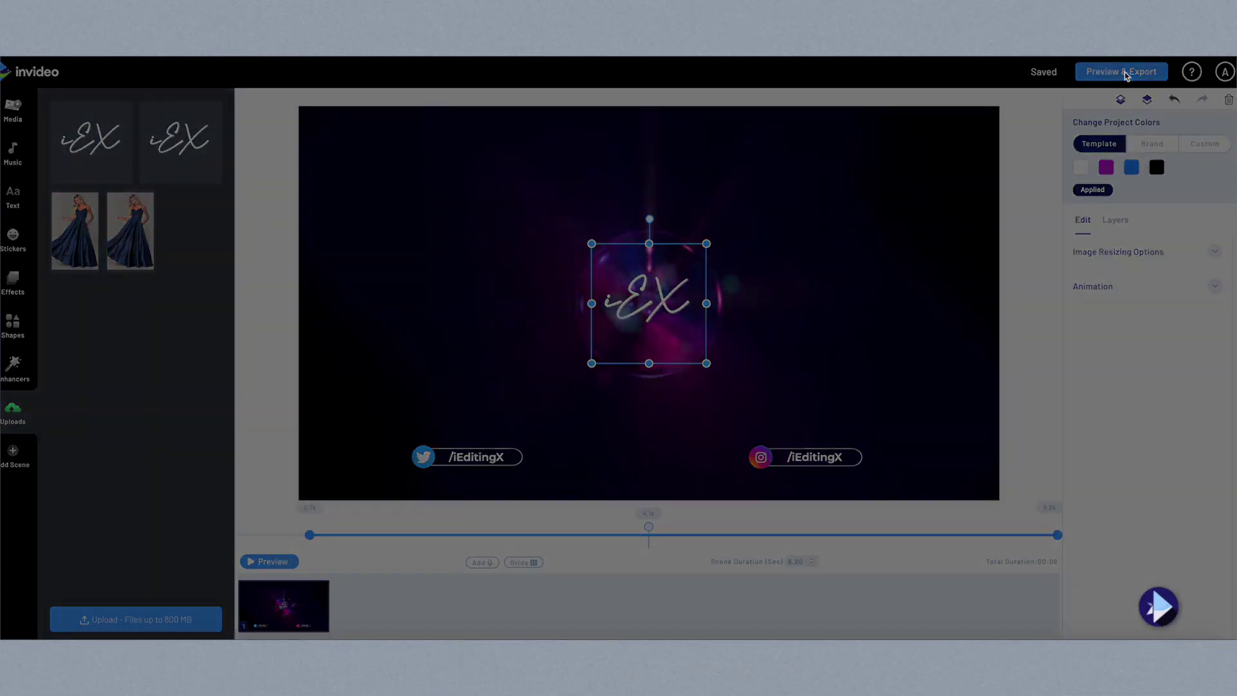